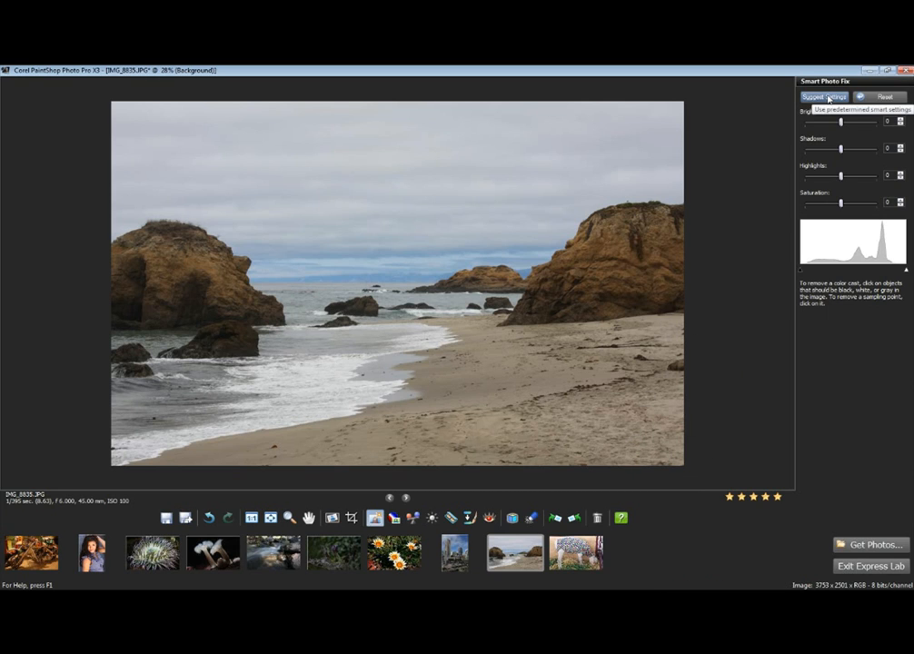
Apply the suggested Smart Photo Fix settings to the beach photo, with saturation set to 46 and shadows to -4
click(829, 97)
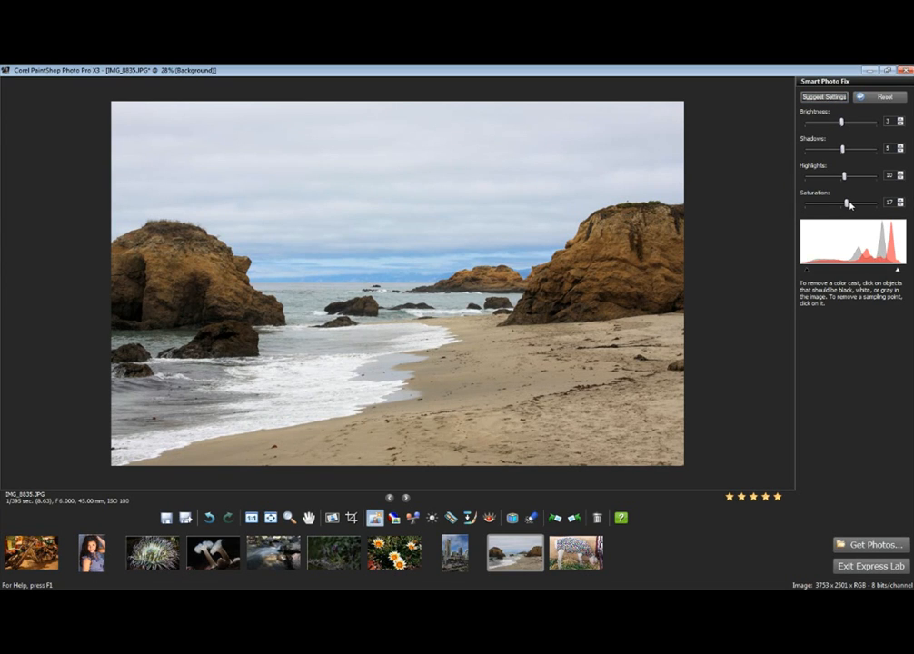
drag(850, 205, 858, 205)
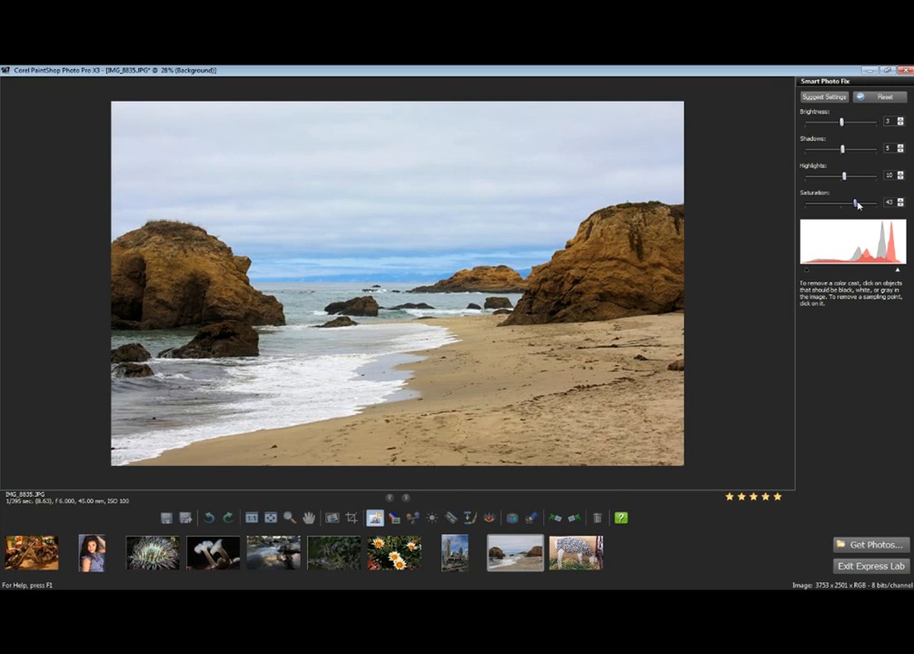
mouse_move(193, 274)
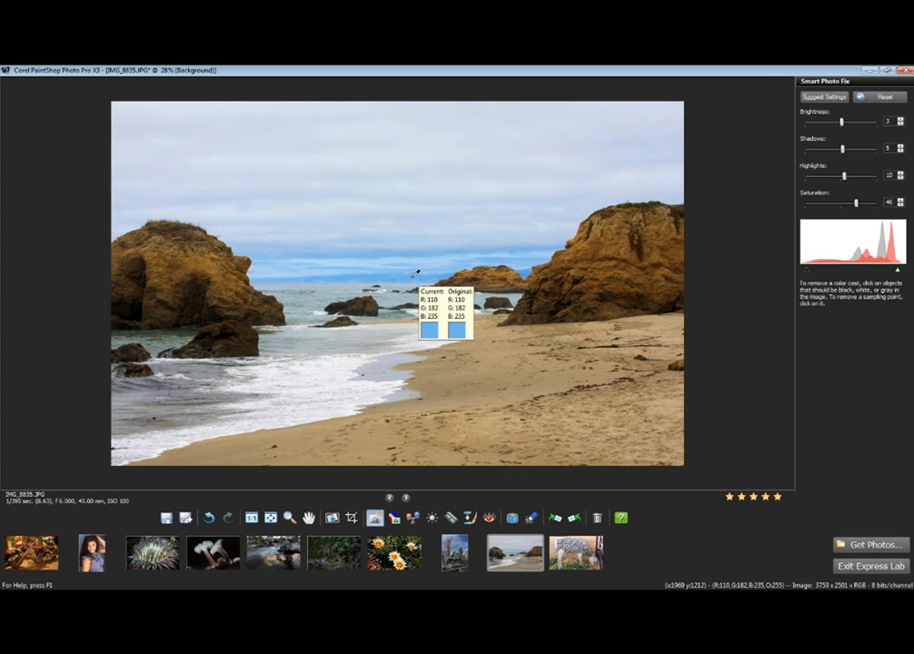
drag(842, 151, 838, 149)
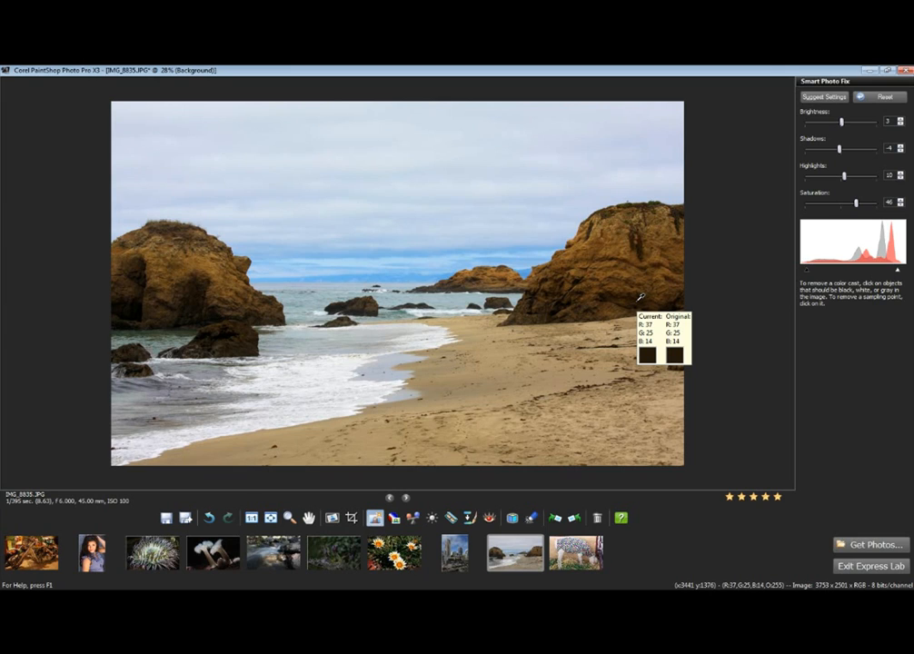
Apply Local Tone Mapping at strength 20 to the beach photo and warm its color balance to 3717
click(394, 518)
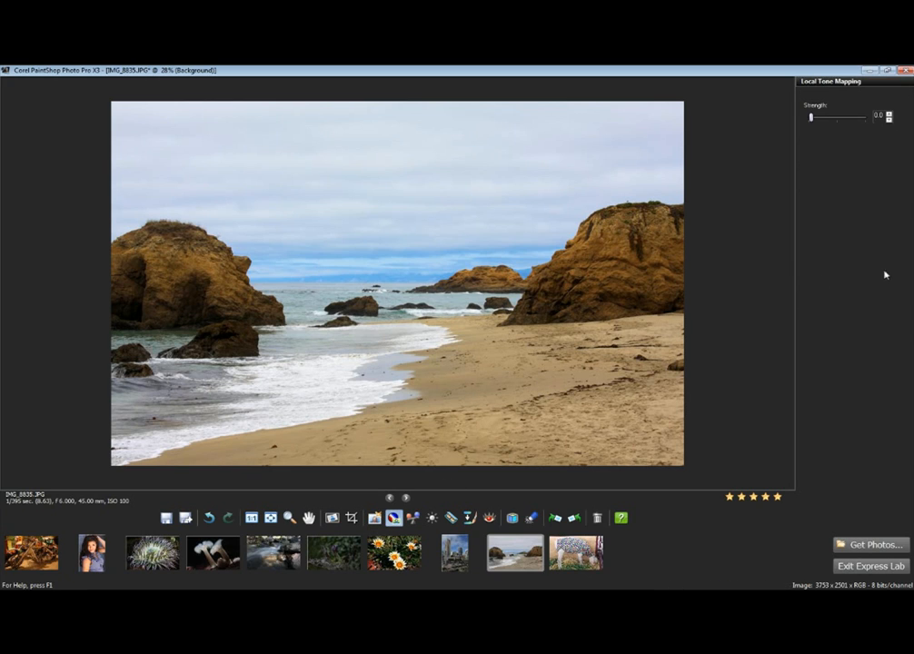
drag(815, 121, 857, 119)
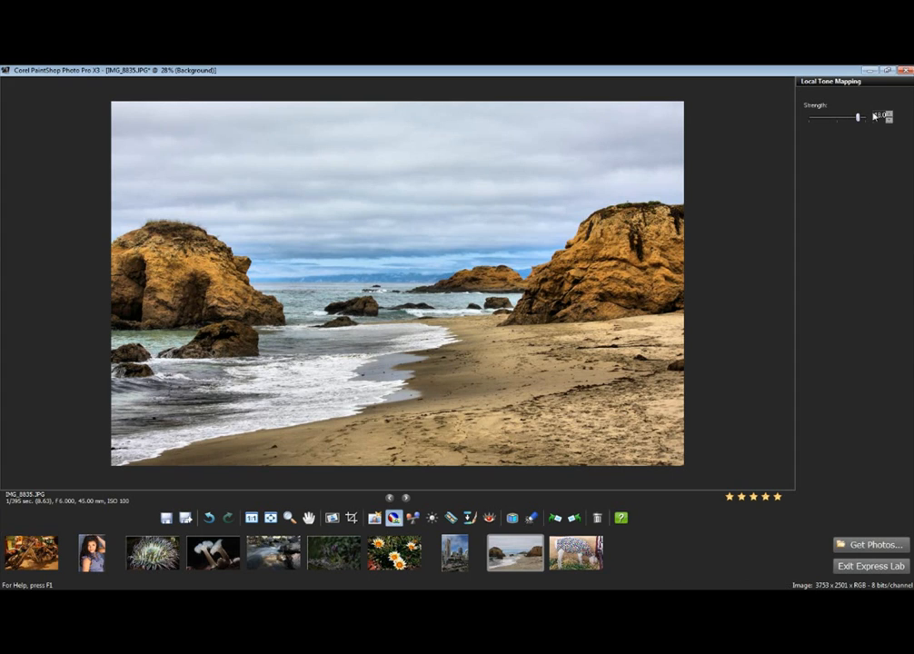
mouse_move(858, 118)
mouse_down()
mouse_move(807, 121)
mouse_move(864, 118)
mouse_up()
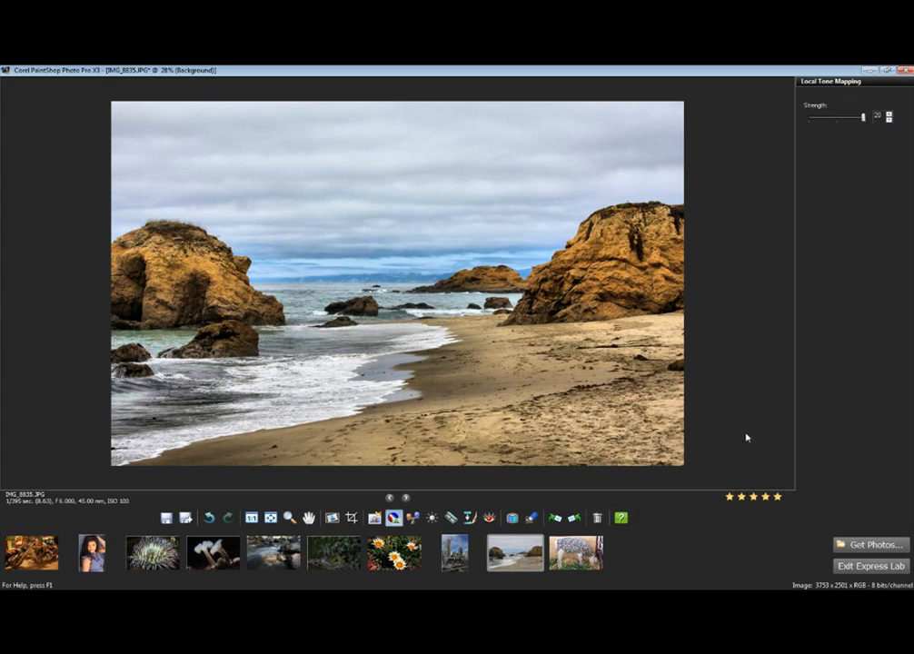
click(411, 519)
drag(839, 107, 847, 103)
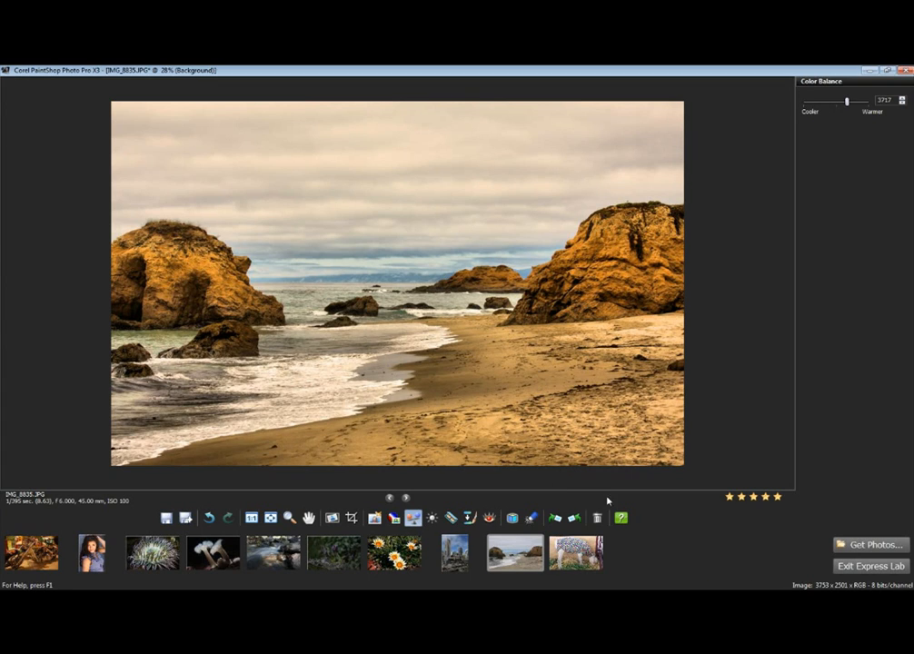
Open the stream photo without saving the beach photo's changes and apply the suggested Smart Photo Fix settings
click(295, 546)
click(466, 355)
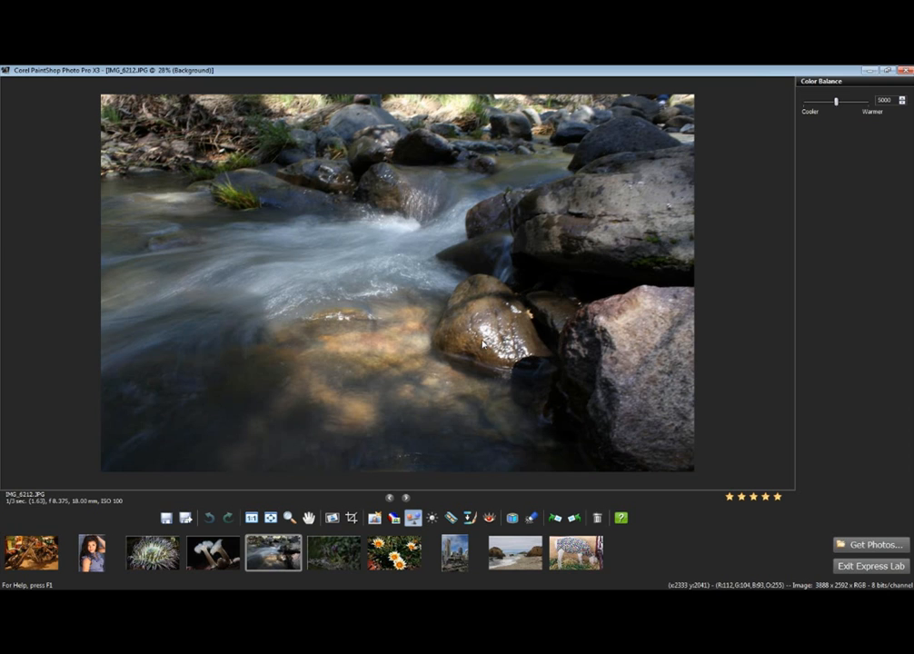
click(374, 518)
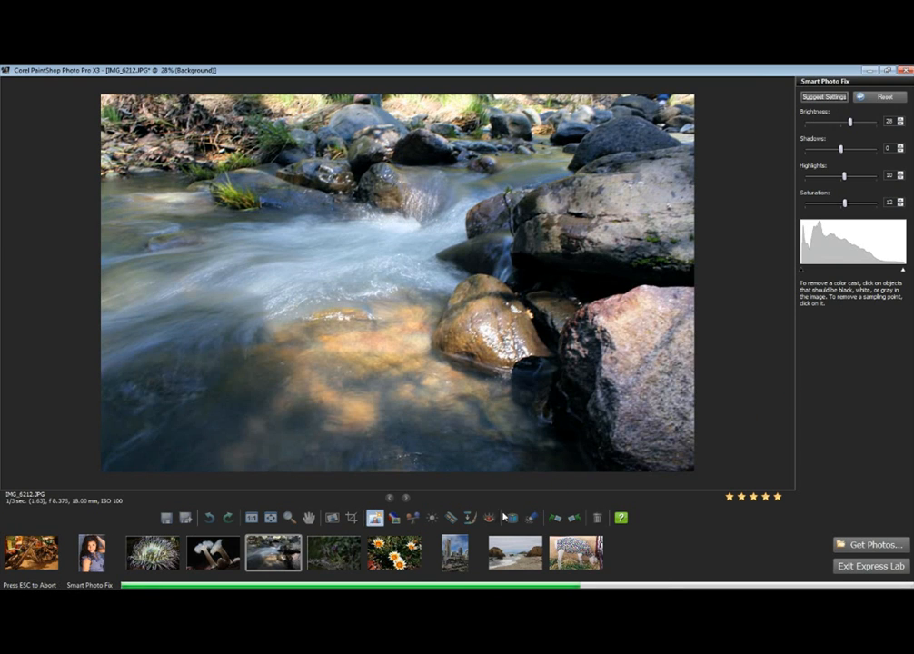
Apply Local Tone Mapping at strength 20 to the stream photo and warm its color balance to 4011
click(394, 518)
drag(812, 119, 863, 118)
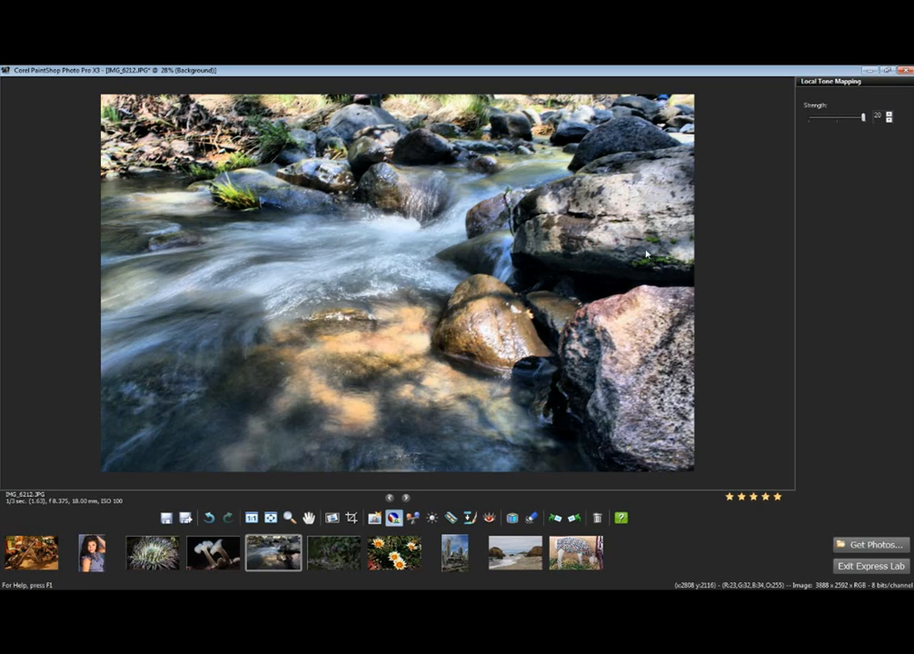
click(413, 518)
drag(837, 103, 845, 104)
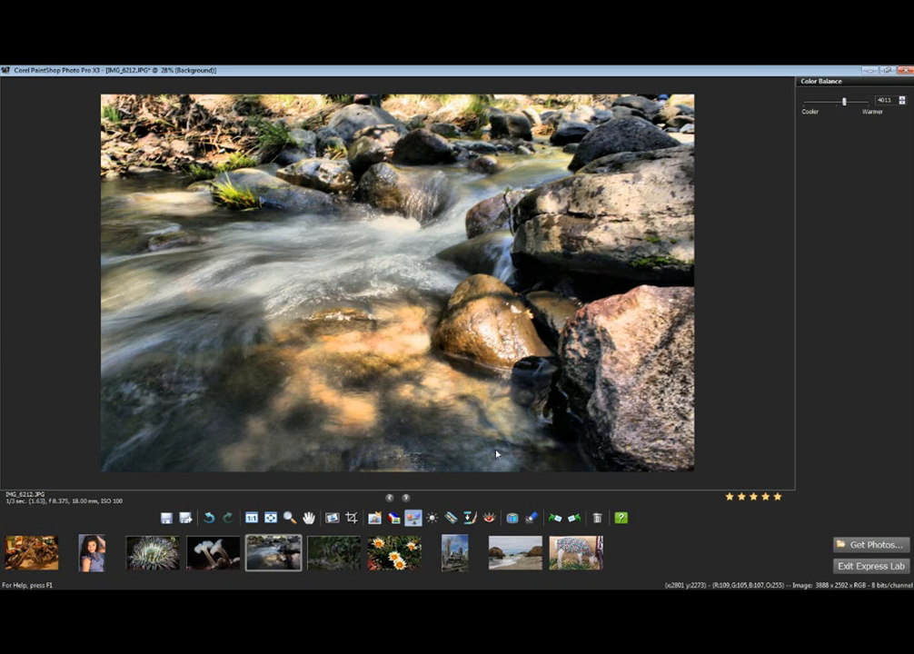
Raise the stream photo's contrast to 21
click(432, 518)
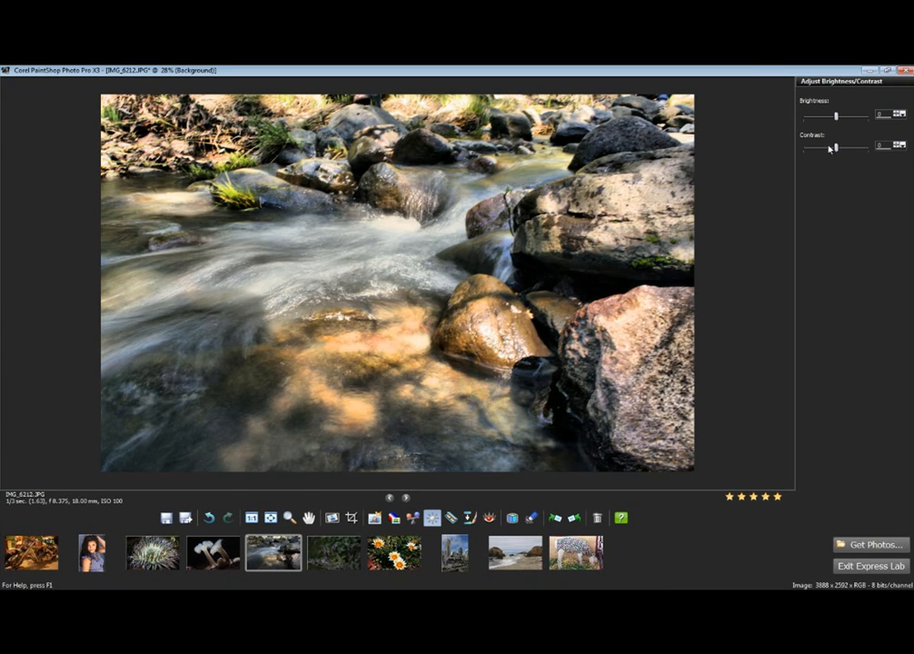
drag(836, 147, 842, 148)
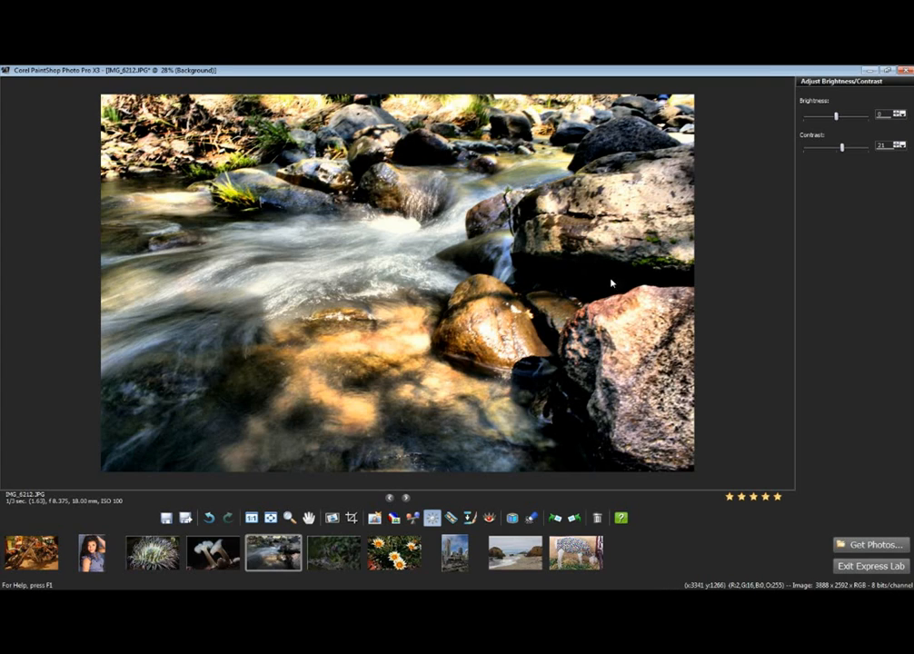
Discard the stream photo's changes and open the portrait of the woman in the blue blouse
click(94, 561)
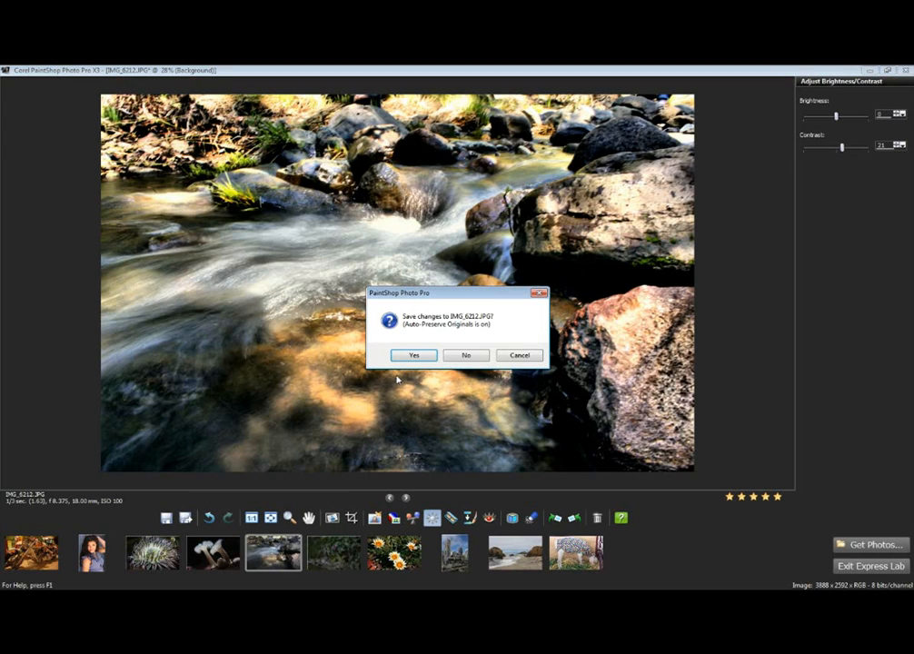
click(466, 356)
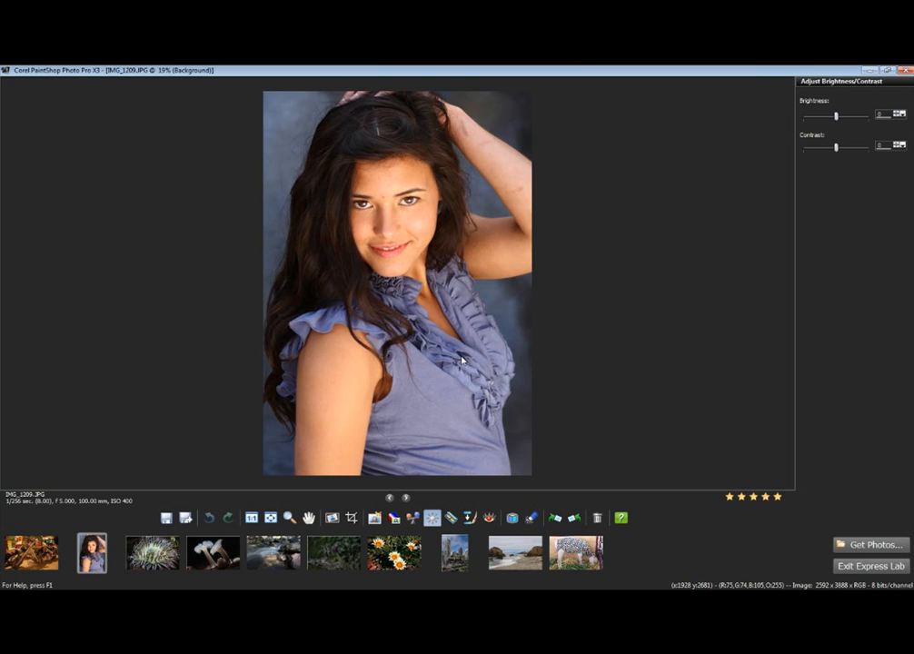
Adjust the portrait with Smart Photo Fix, setting shadows to -15 and saturation to 22
scroll(396, 220, up, 4)
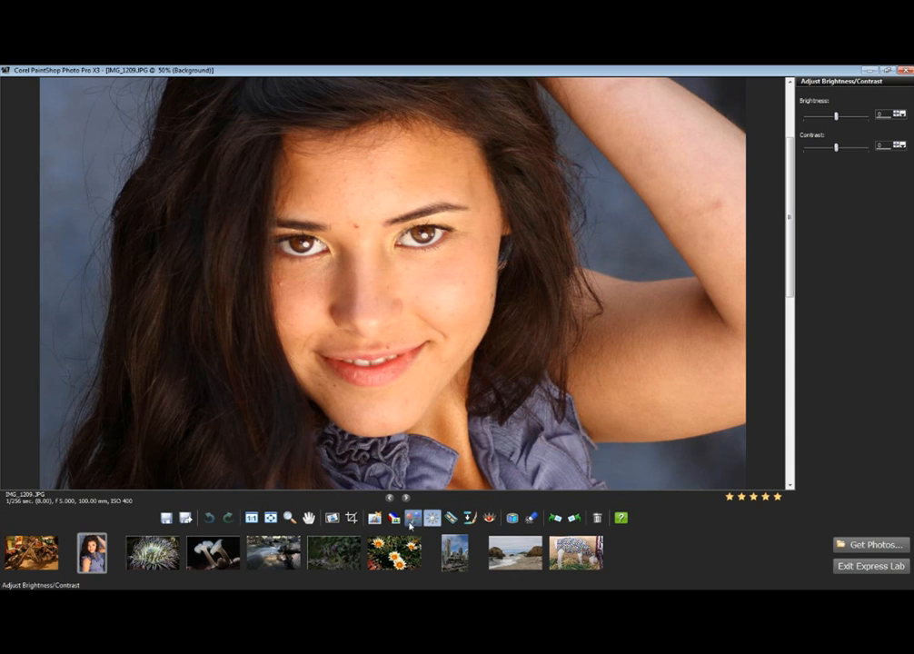
click(375, 519)
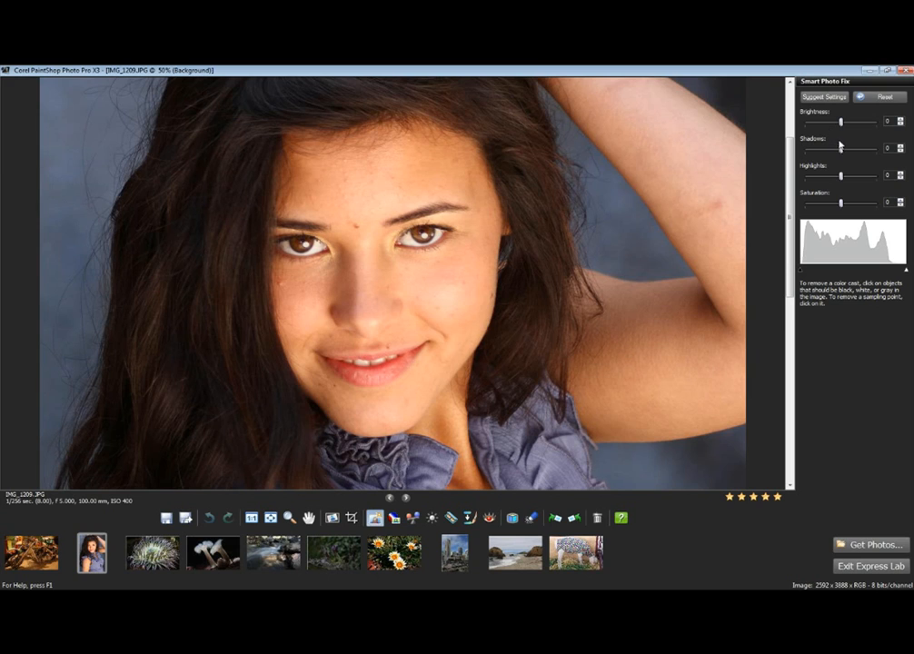
drag(839, 150, 835, 151)
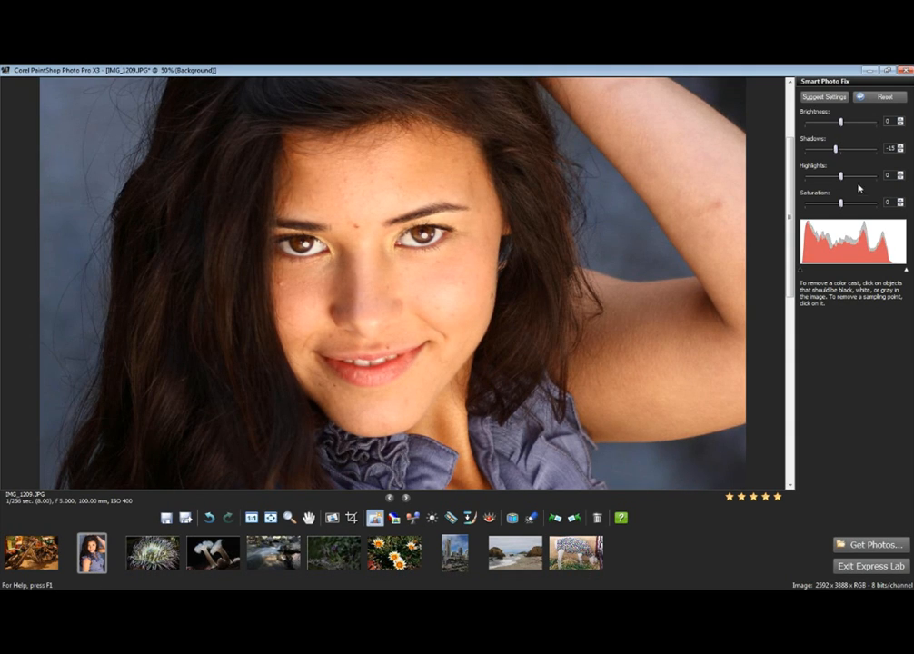
drag(842, 204, 850, 207)
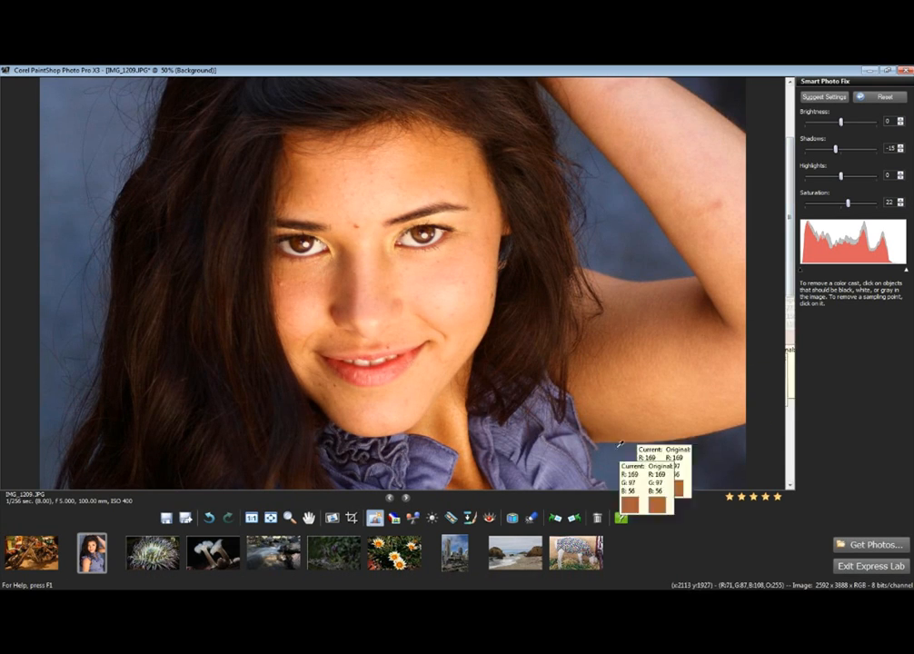
Remove the spots on the woman's face with the Makeover Blemish Fixer, using a brush size of 28
click(451, 518)
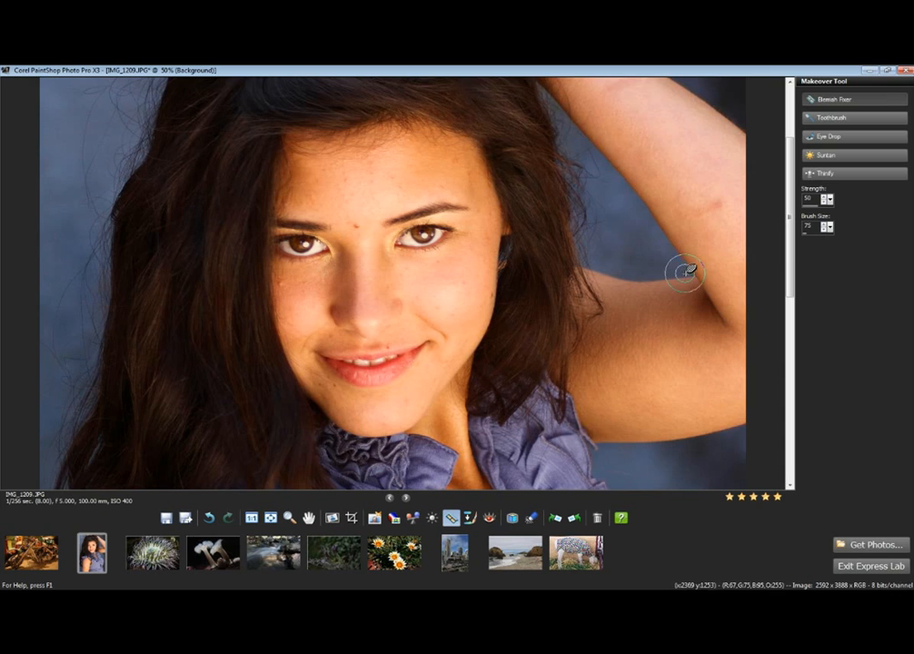
click(845, 102)
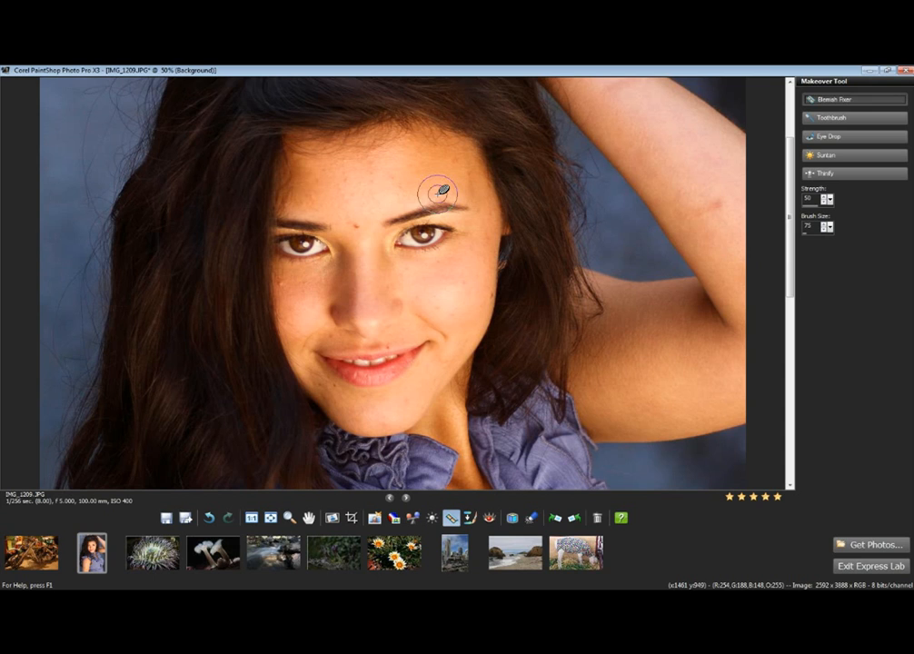
double_click(808, 227)
text(40)
key(Return)
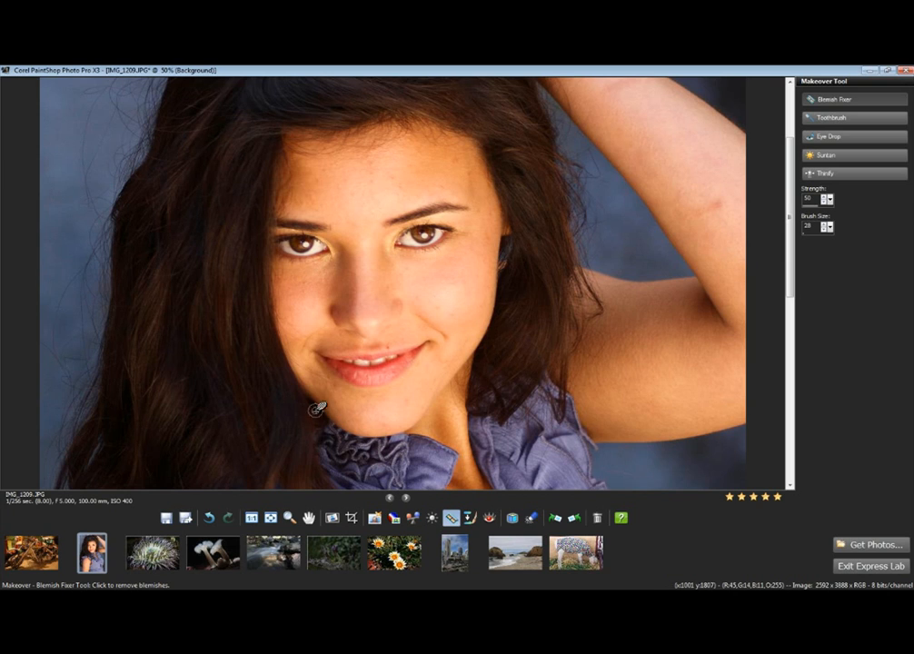
Reduce the Blemish Fixer brush size to 12 and remove the small spot just above the upper lip
scroll(359, 382, up, 3)
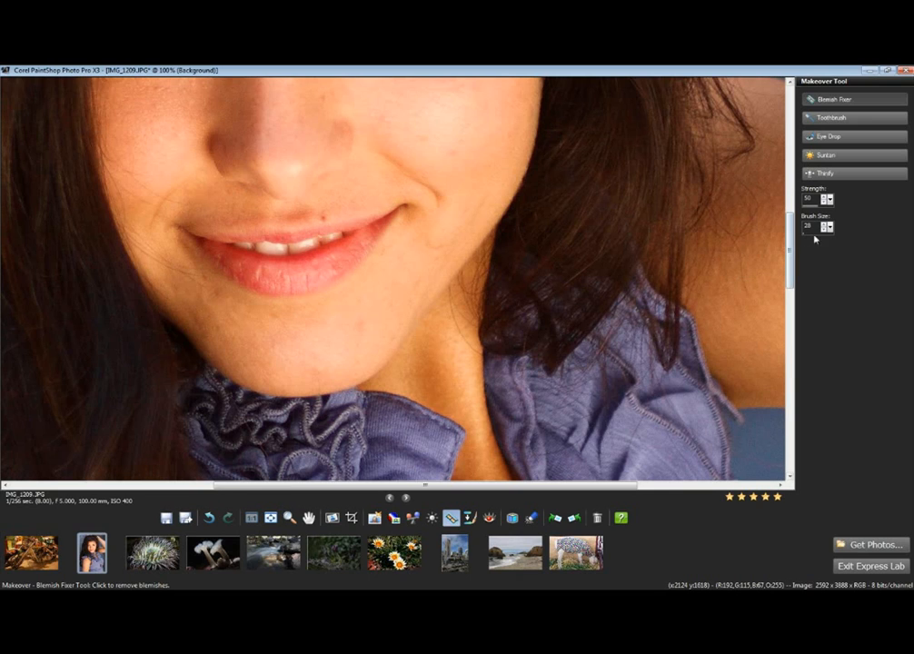
drag(830, 230, 831, 233)
drag(830, 244, 829, 244)
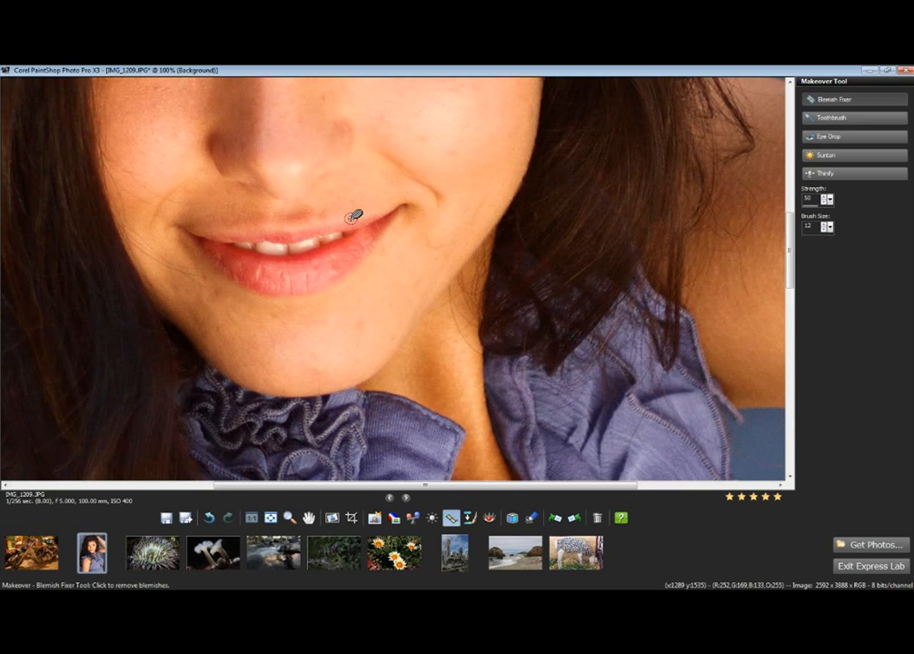
Set the Blemish Fixer to strength 68 and brush size 71 and remove the marks on the raised forearm
scroll(363, 210, down, 1)
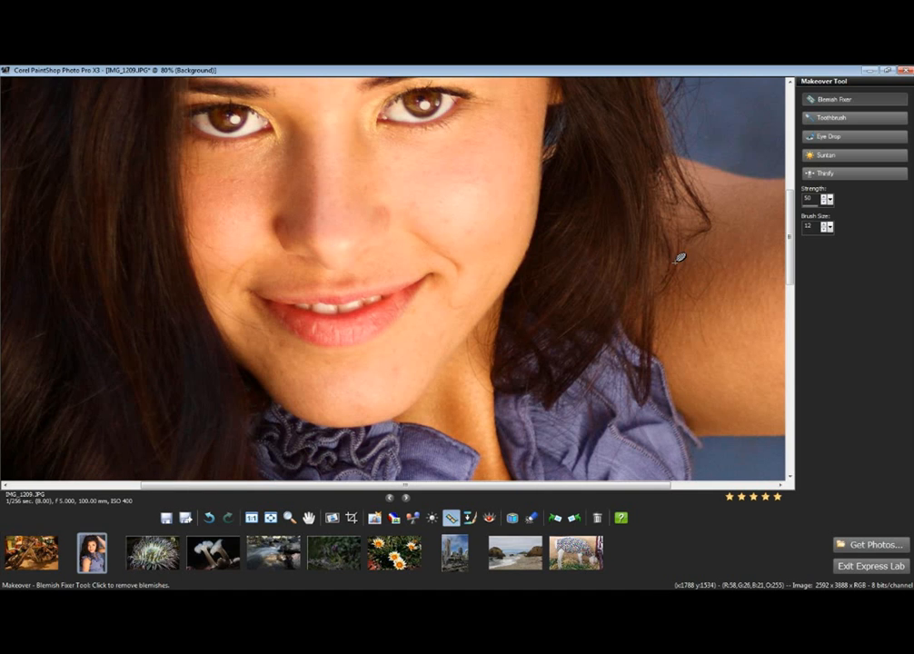
scroll(550, 231, down, 3)
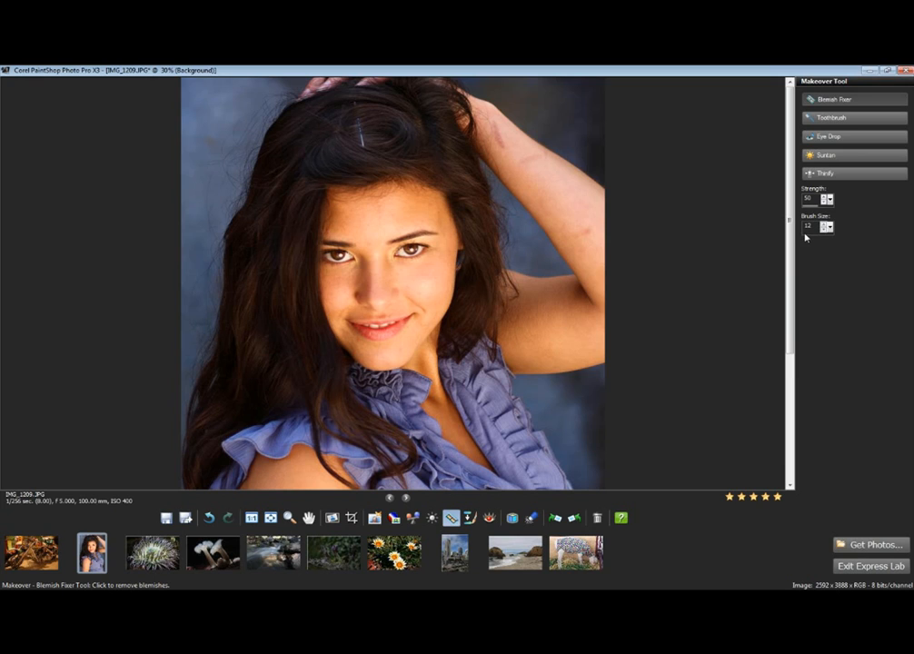
key(Return)
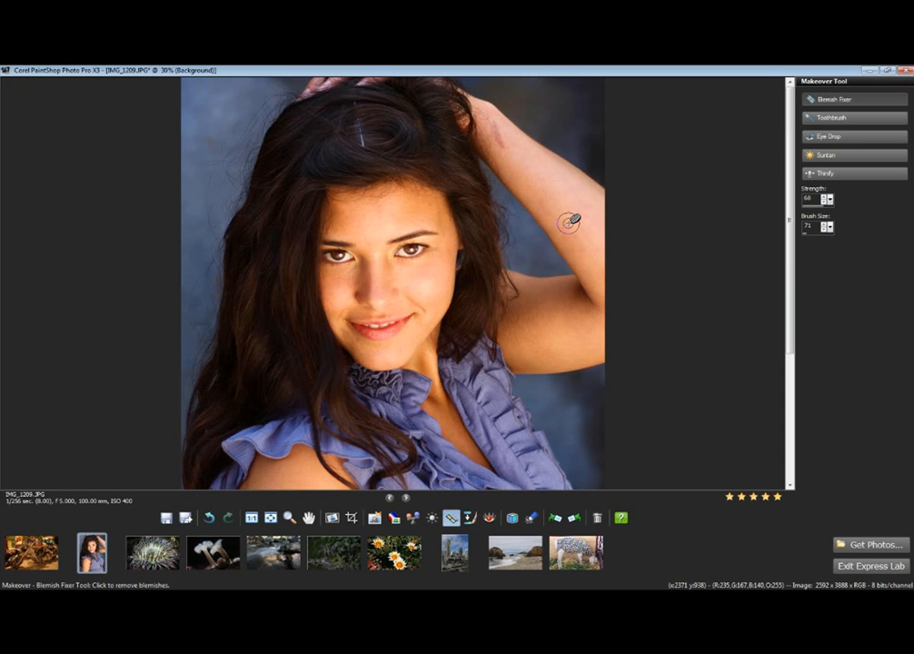
scroll(514, 151, up, 1)
scroll(578, 185, up, 1)
click(571, 157)
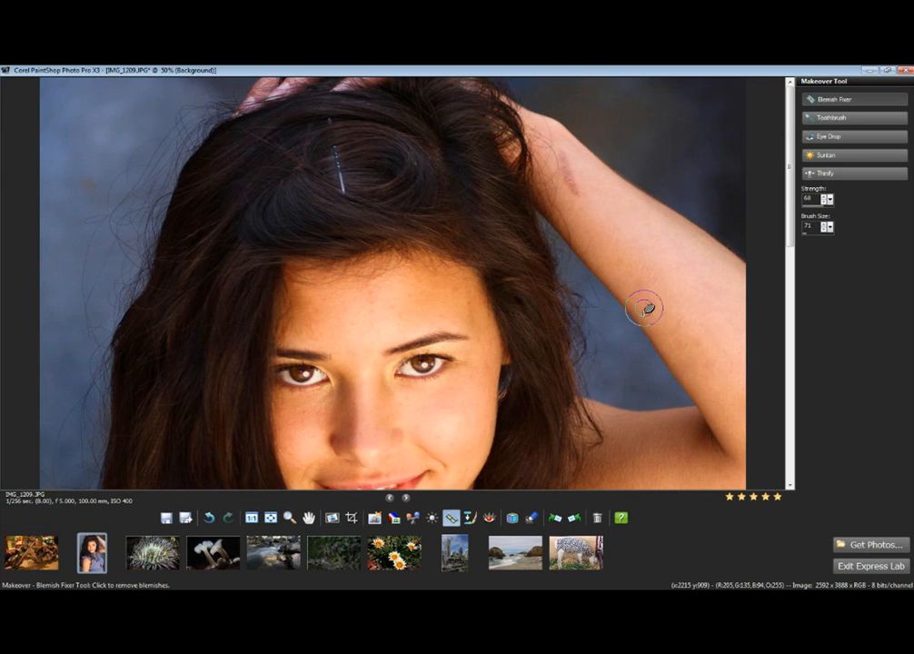
click(474, 521)
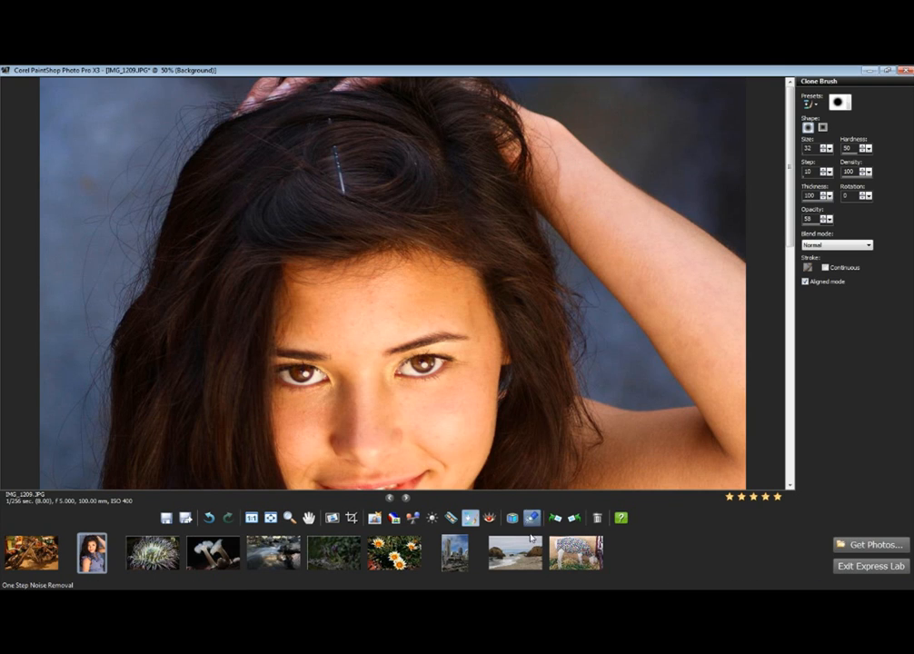
click(452, 520)
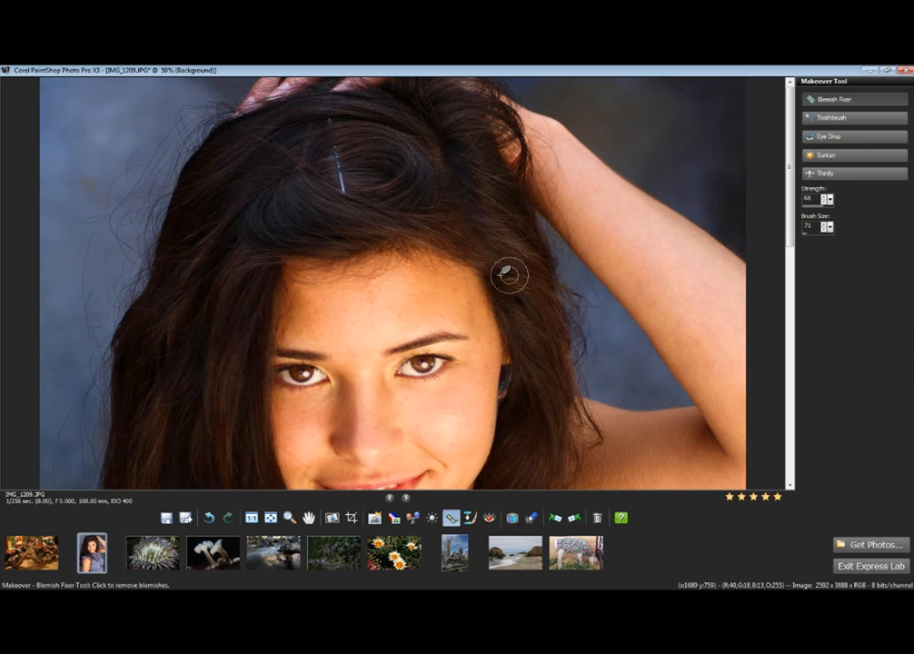
Remove the hairpin from the woman's hair with the Blemish Fixer at brush size 36
scroll(467, 319, down, 1)
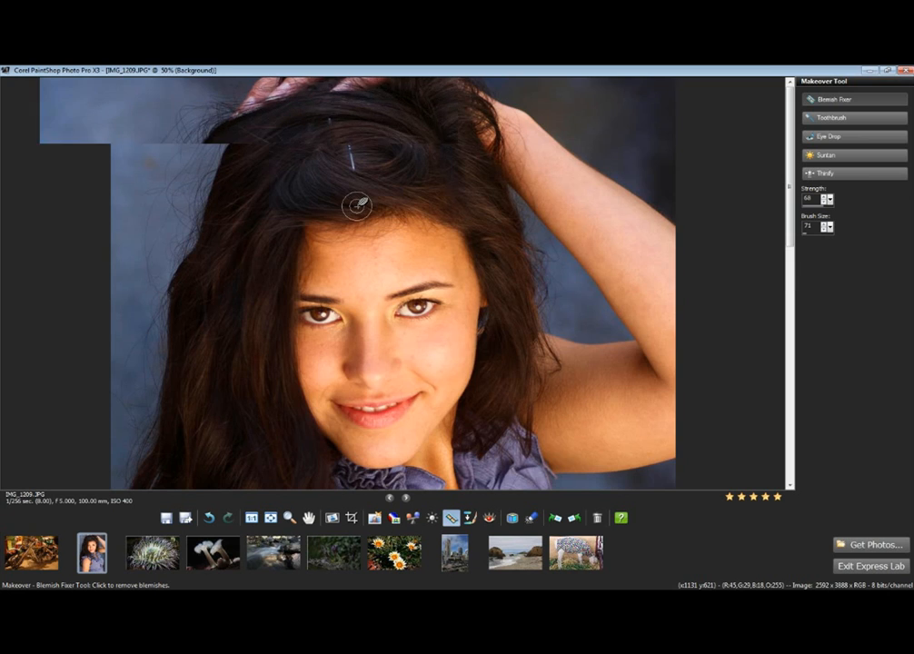
scroll(357, 207, up, 3)
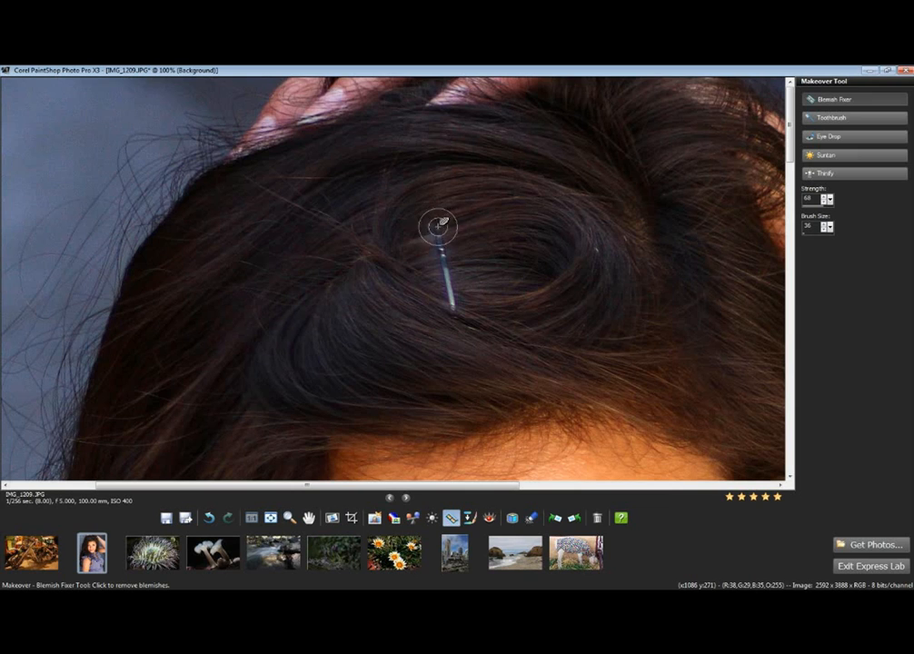
click(443, 276)
click(445, 261)
click(442, 248)
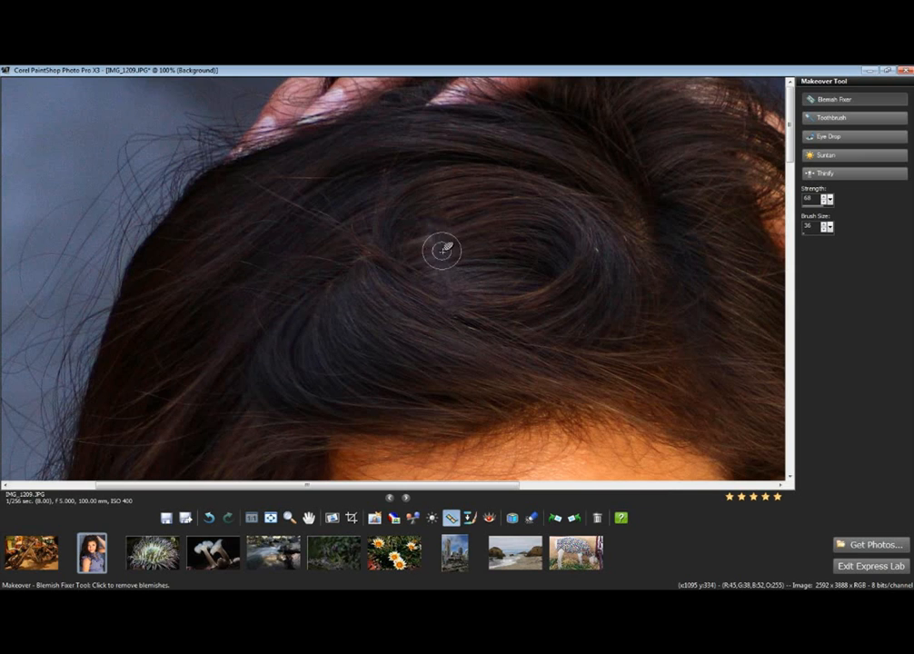
click(441, 257)
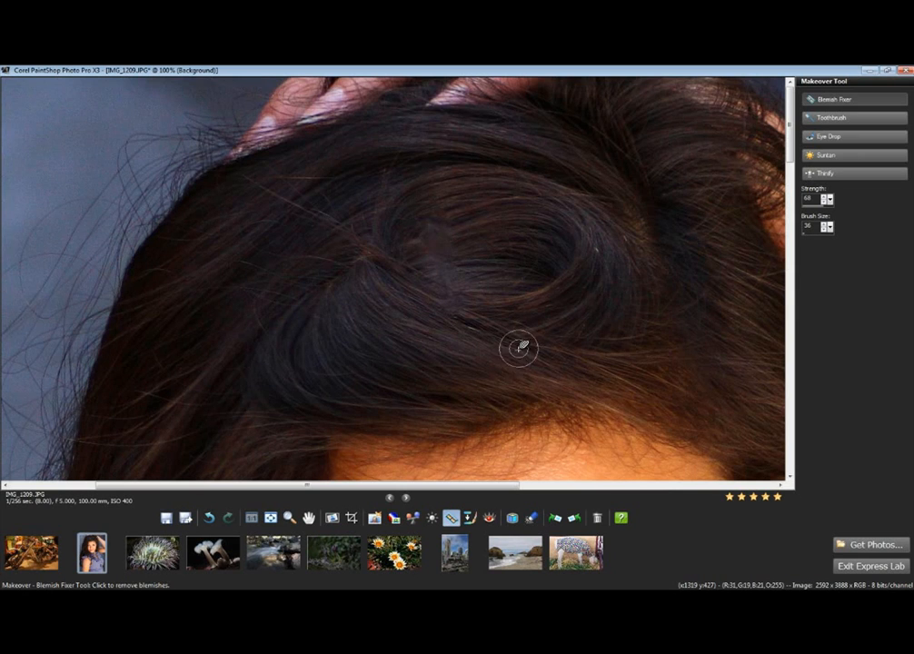
Whiten the woman's teeth with the Makeover Toothbrush at strength 50
scroll(509, 309, down, 1)
scroll(477, 273, down, 5)
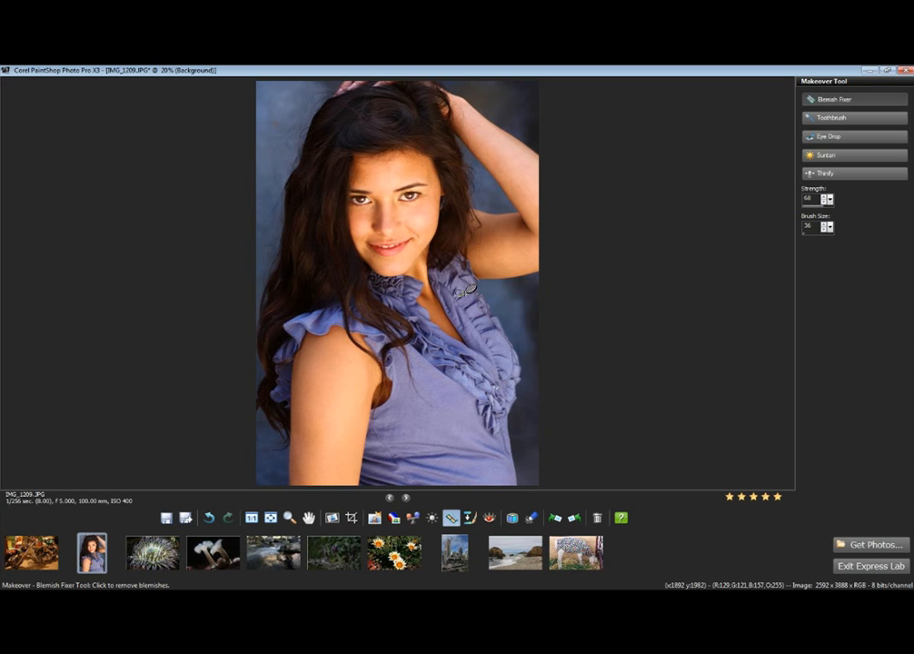
scroll(356, 223, up, 3)
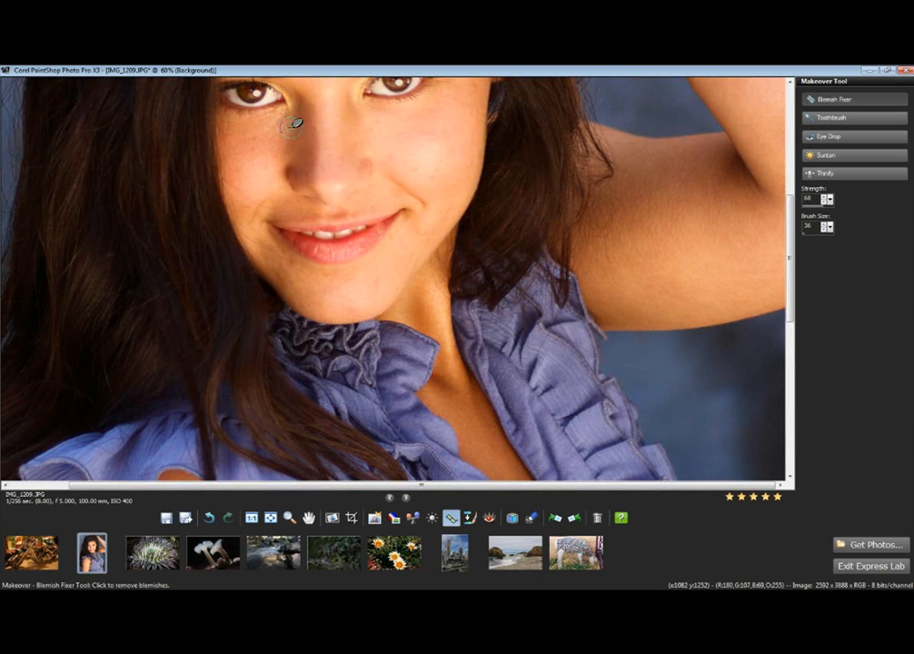
scroll(302, 123, up, 3)
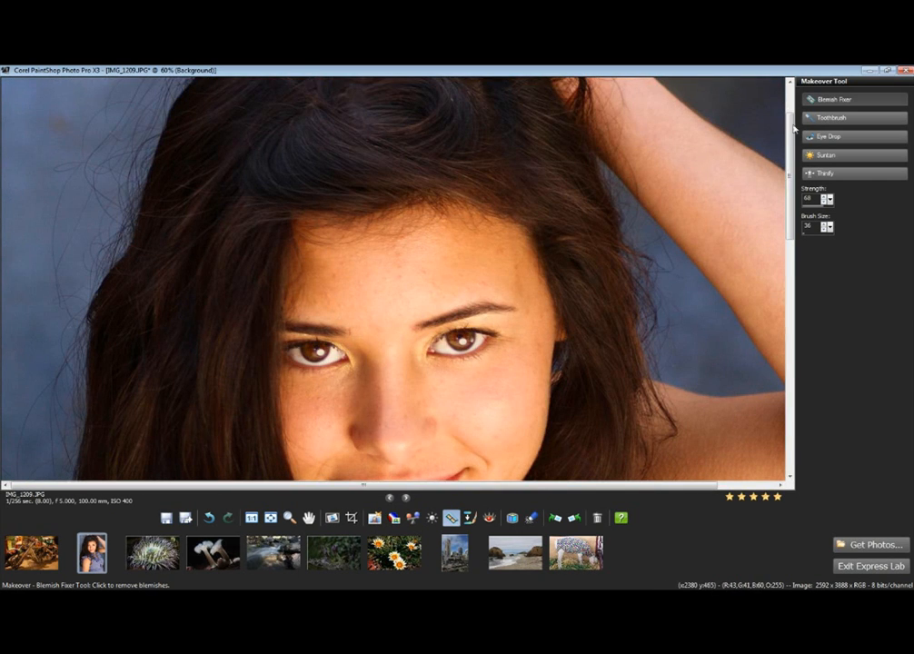
click(852, 118)
scroll(386, 361, down, 1)
scroll(387, 360, up, 1)
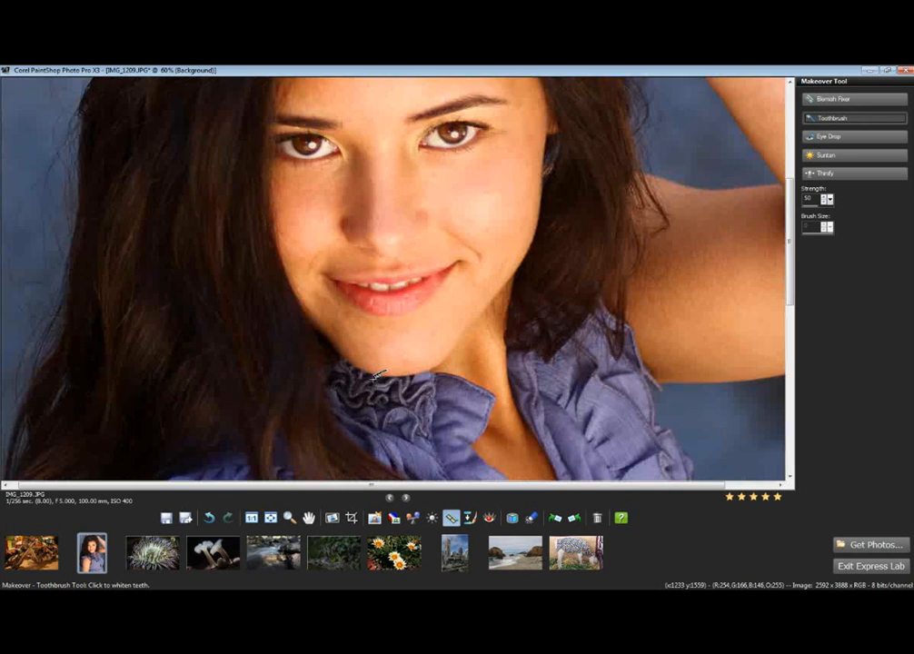
scroll(393, 310, up, 1)
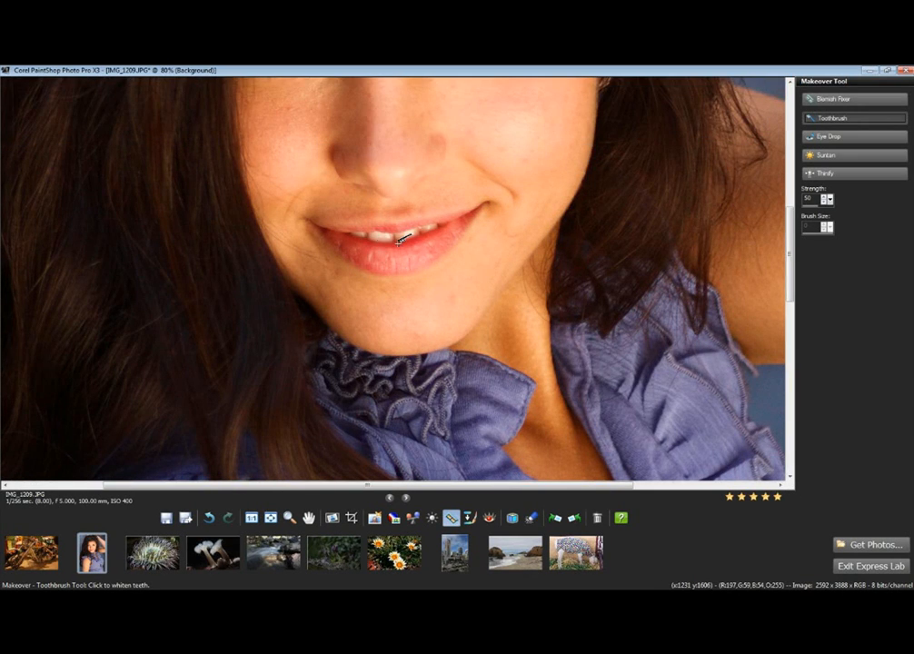
click(400, 235)
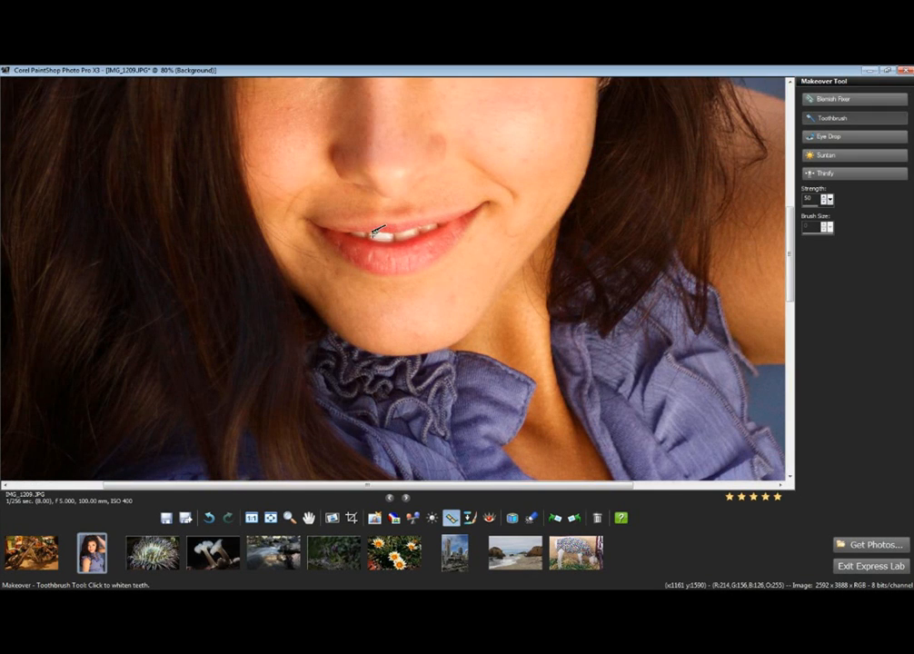